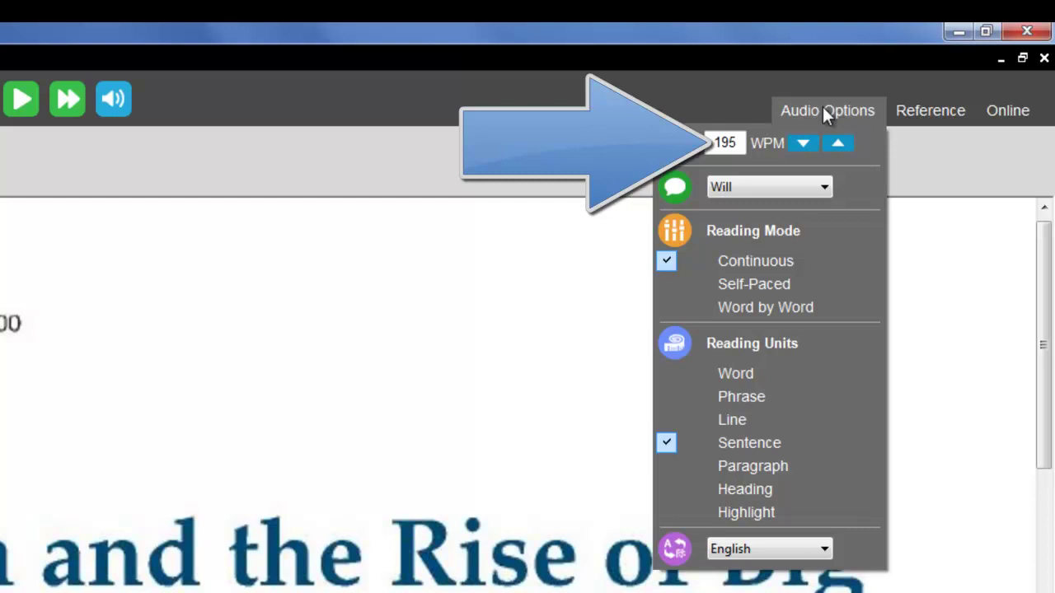
# - Set the reading speed to 180 WPM
pyautogui.doubleClick(739, 145)
pyautogui.click(739, 144)
pyautogui.doubleClick(739, 145)
pyautogui.write('180')
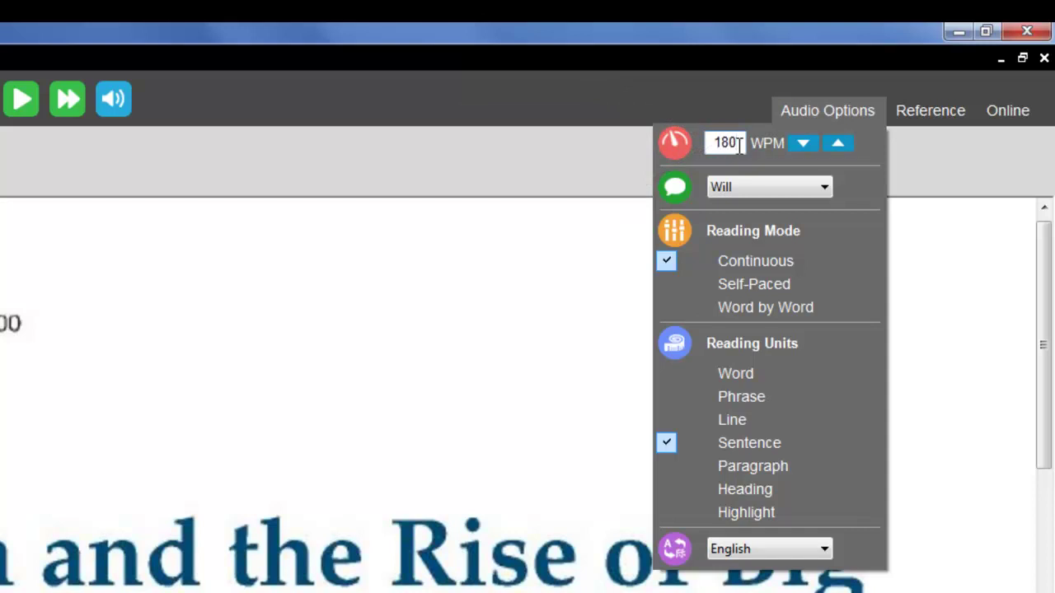
# - Nudge the reading speed down and back up in increments, ending at 180 WPM
pyautogui.click(809, 143)
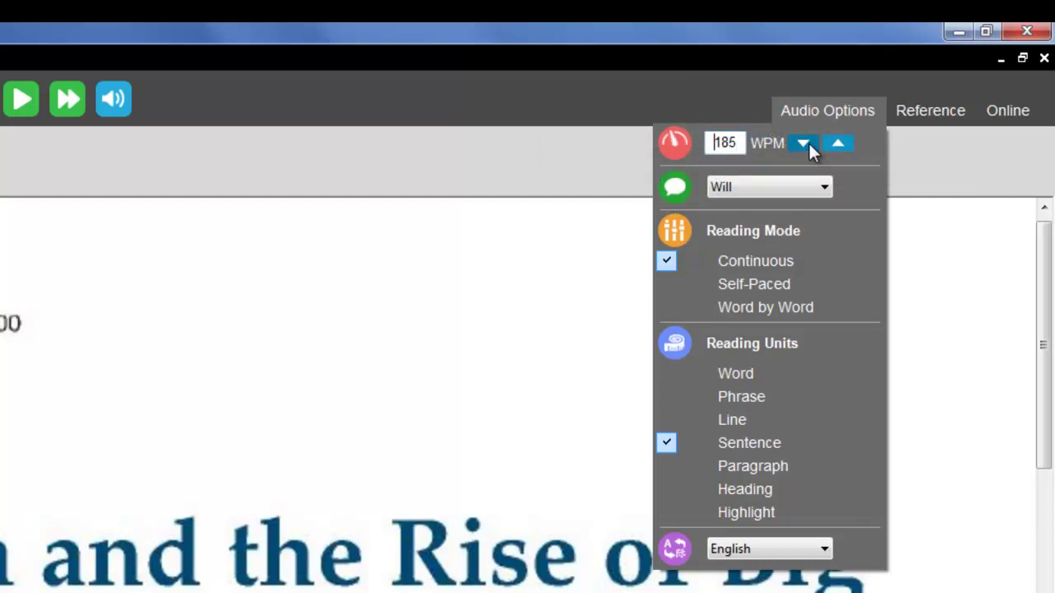
pyautogui.click(808, 143)
pyautogui.click(809, 142)
pyautogui.click(839, 144)
pyautogui.click(839, 144)
pyautogui.click(839, 145)
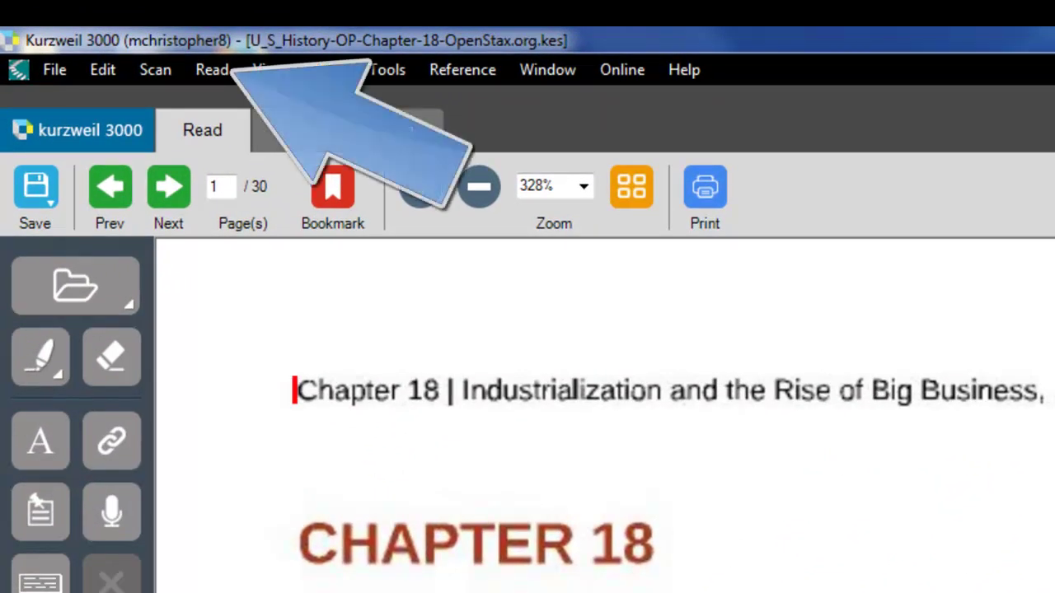
# - Look at the reading speed choices among the document's read commands
pyautogui.click(212, 69)
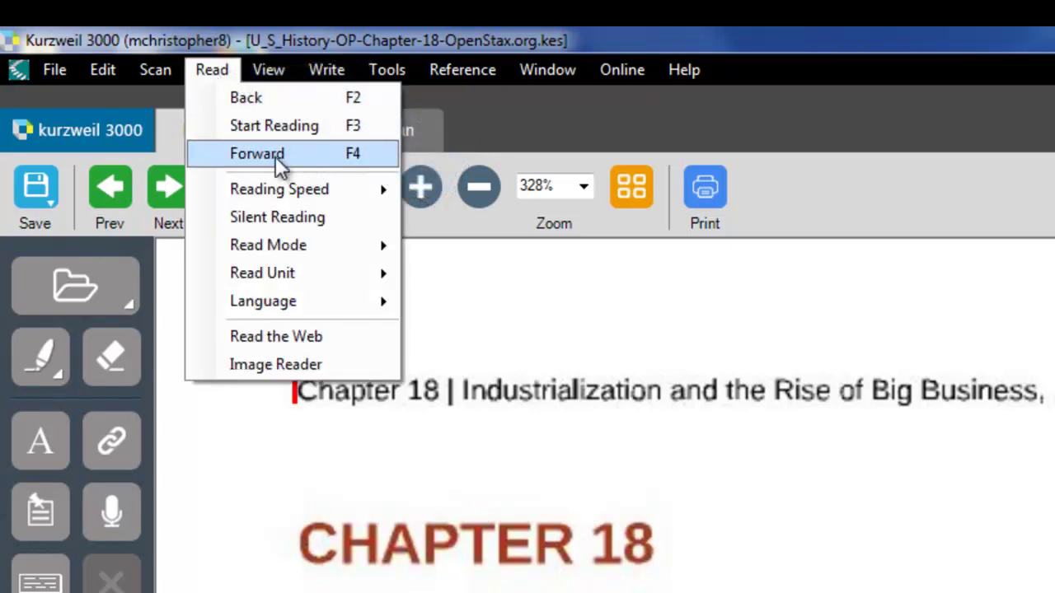
pyautogui.moveTo(336, 187)
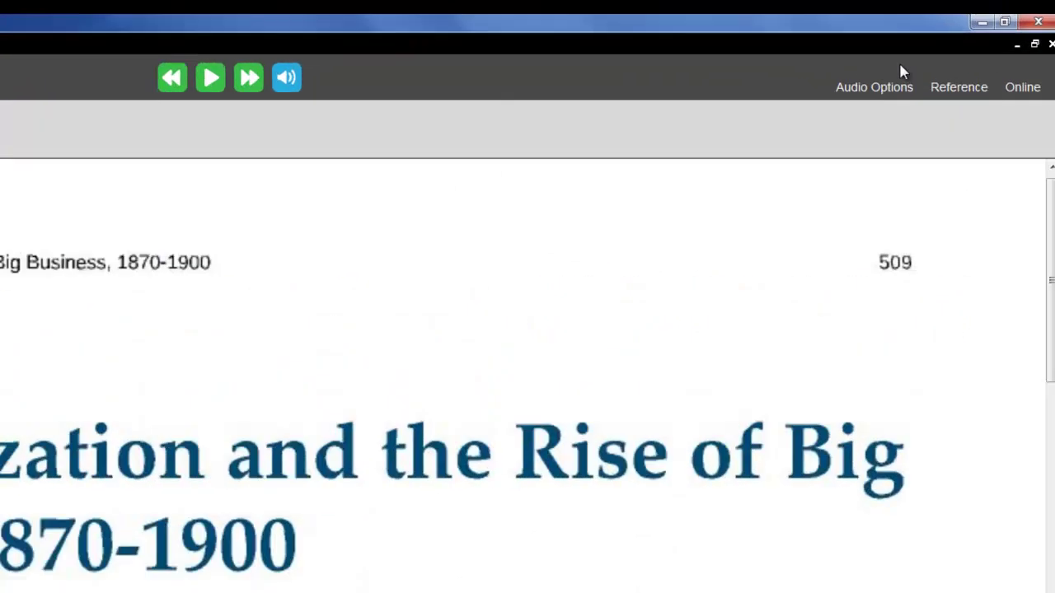
# - Choose Will as the reading voice and keep the reading mode on Continuous
pyautogui.click(956, 111)
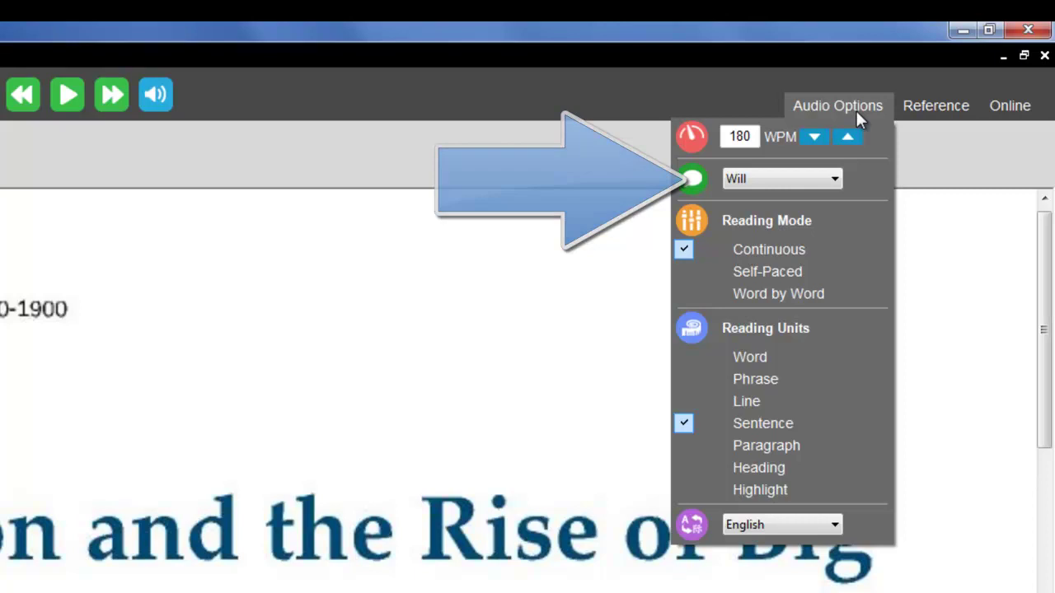
pyautogui.click(831, 183)
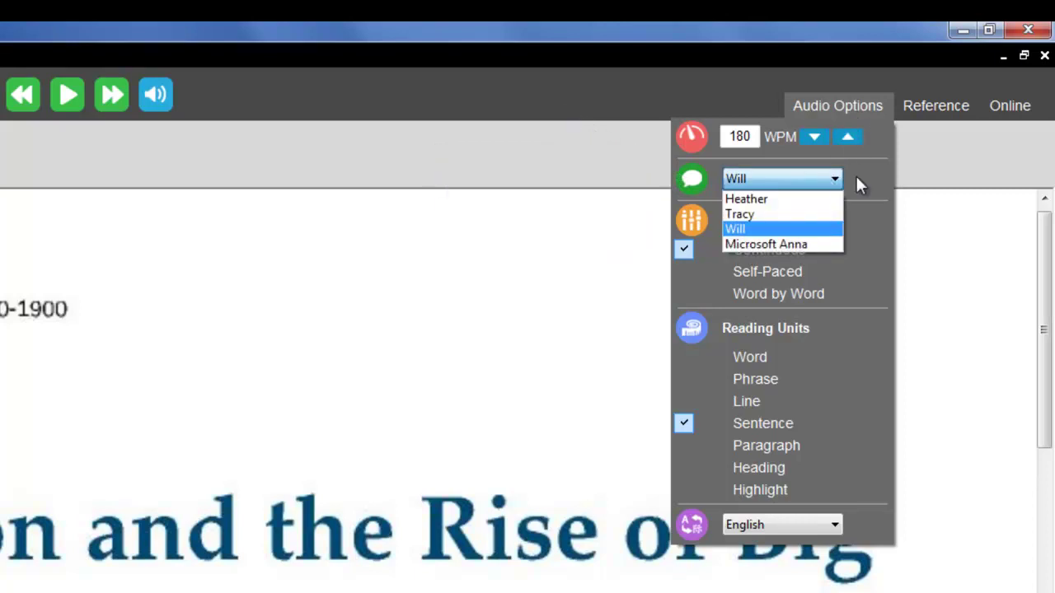
pyautogui.click(805, 230)
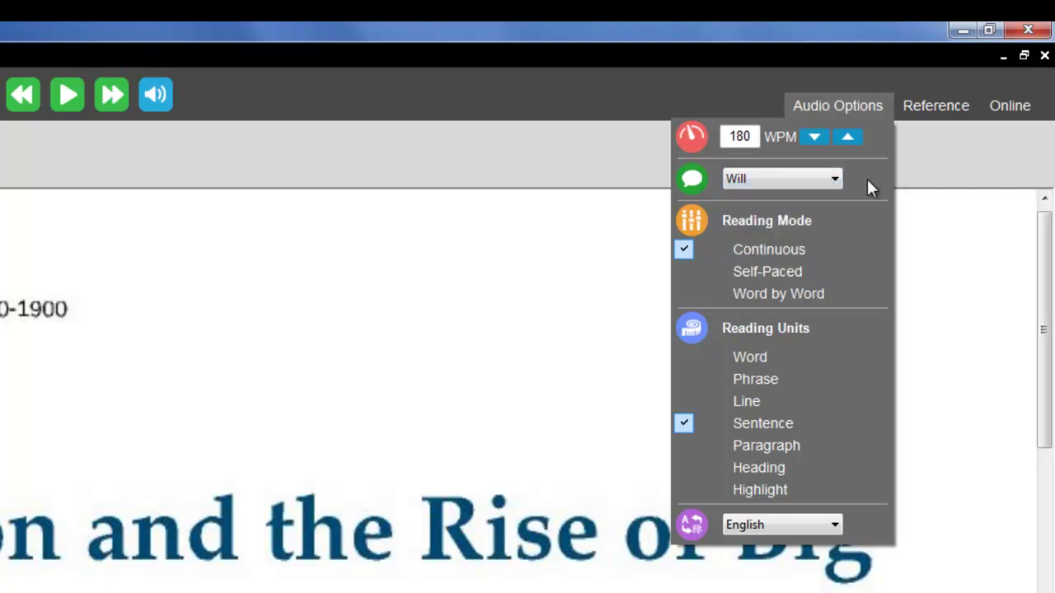
pyautogui.click(835, 248)
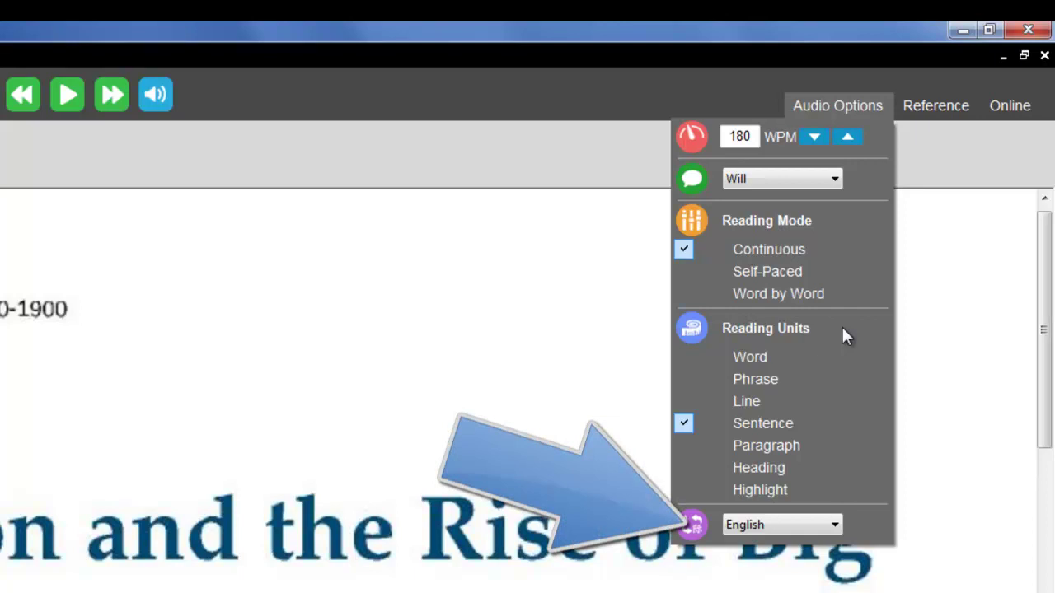
# - Switch the reading language to Spanish and check which speaker voices it offers
pyautogui.click(836, 525)
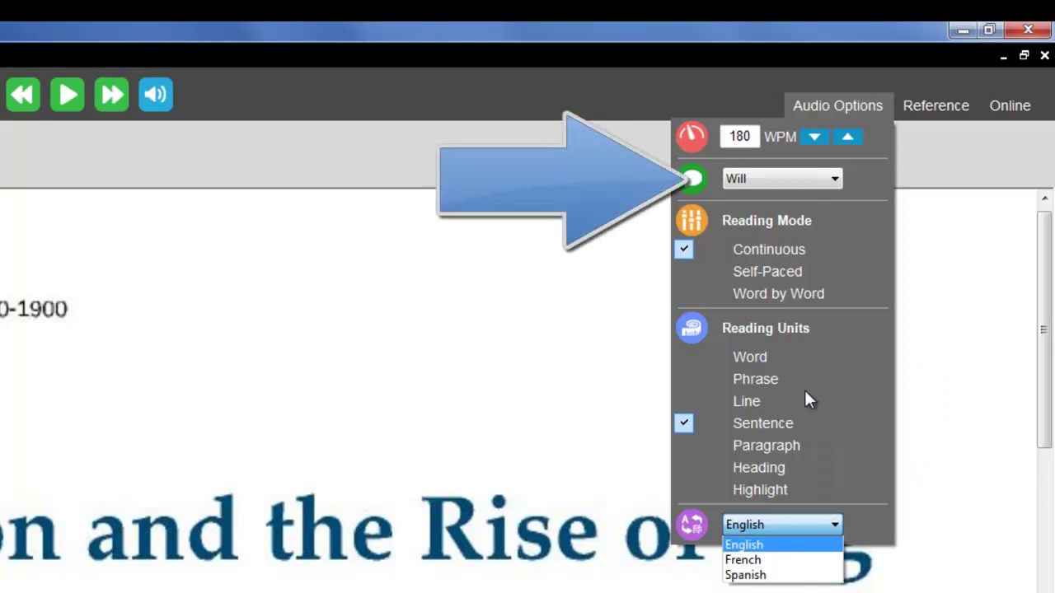
pyautogui.click(802, 576)
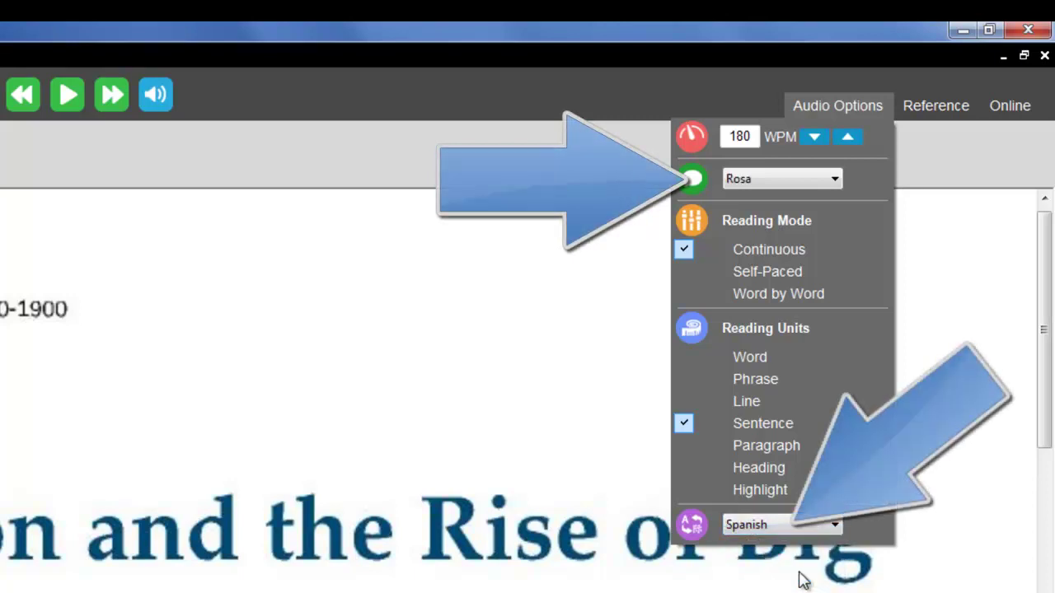
pyautogui.click(835, 179)
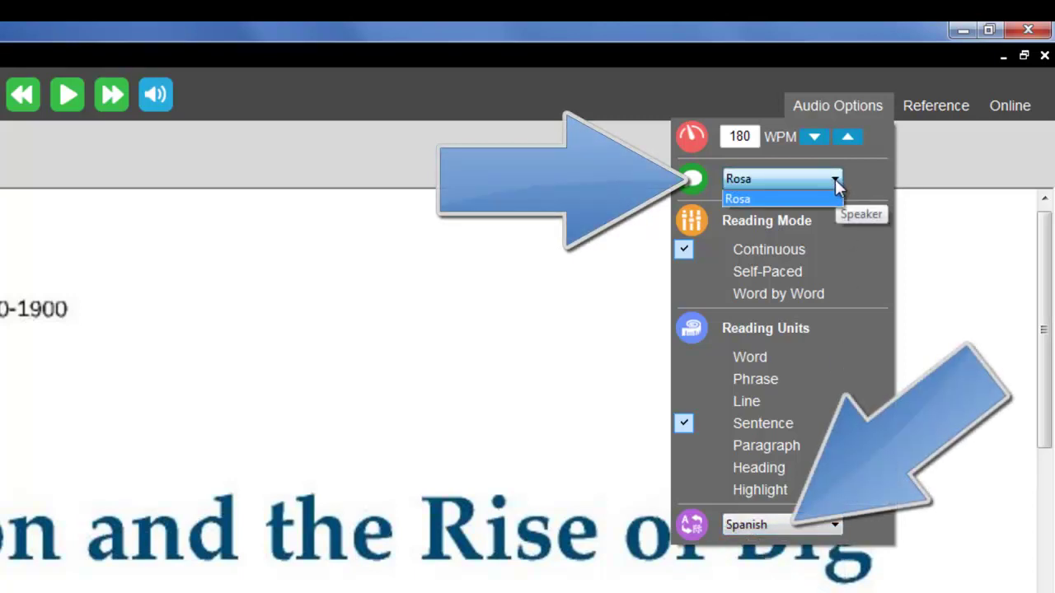
pyautogui.click(835, 179)
# - Set the reading language back to English
pyautogui.click(804, 523)
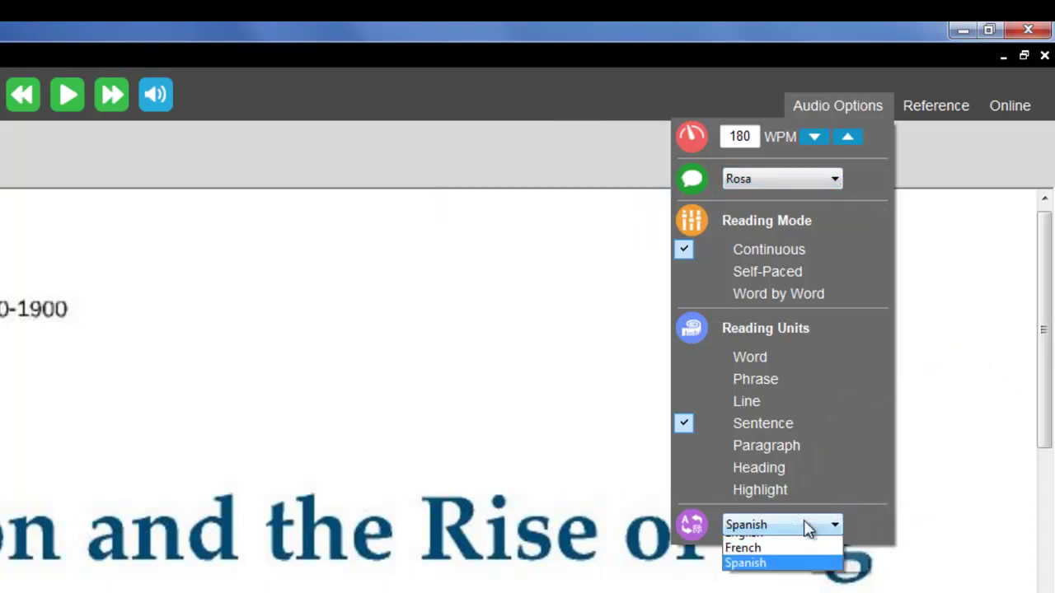
pyautogui.click(796, 547)
pyautogui.click(824, 271)
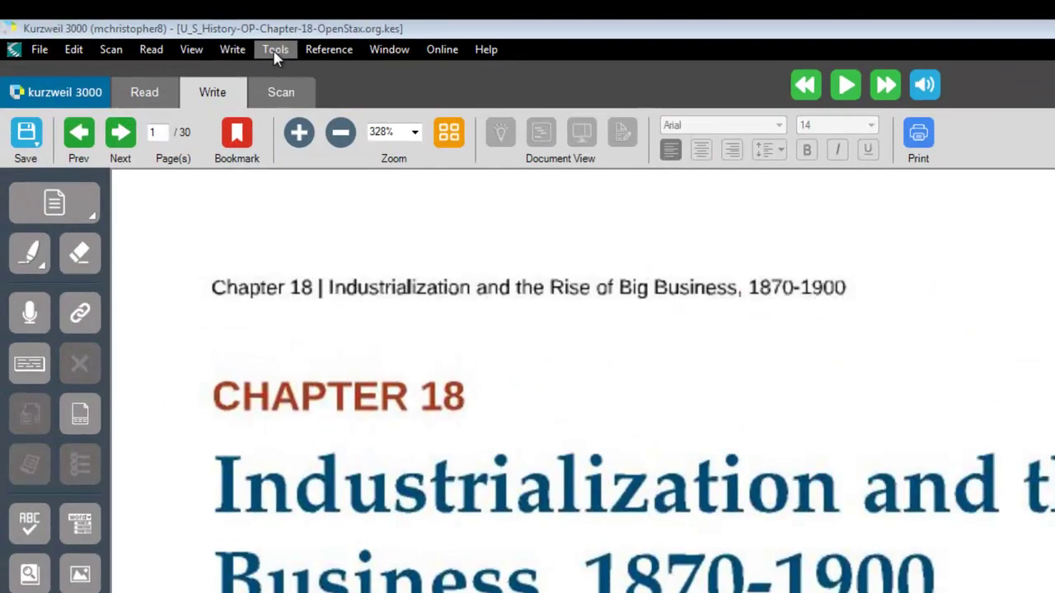
# - Review the program's Reading options, including speaker, speed and extras, and close them
pyautogui.click(241, 43)
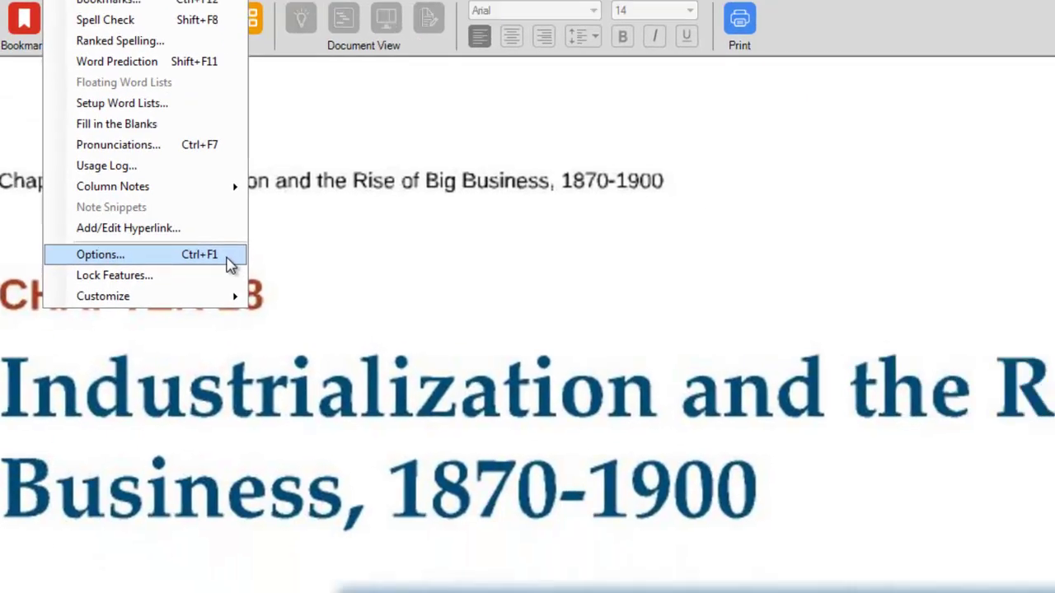
pyautogui.click(230, 264)
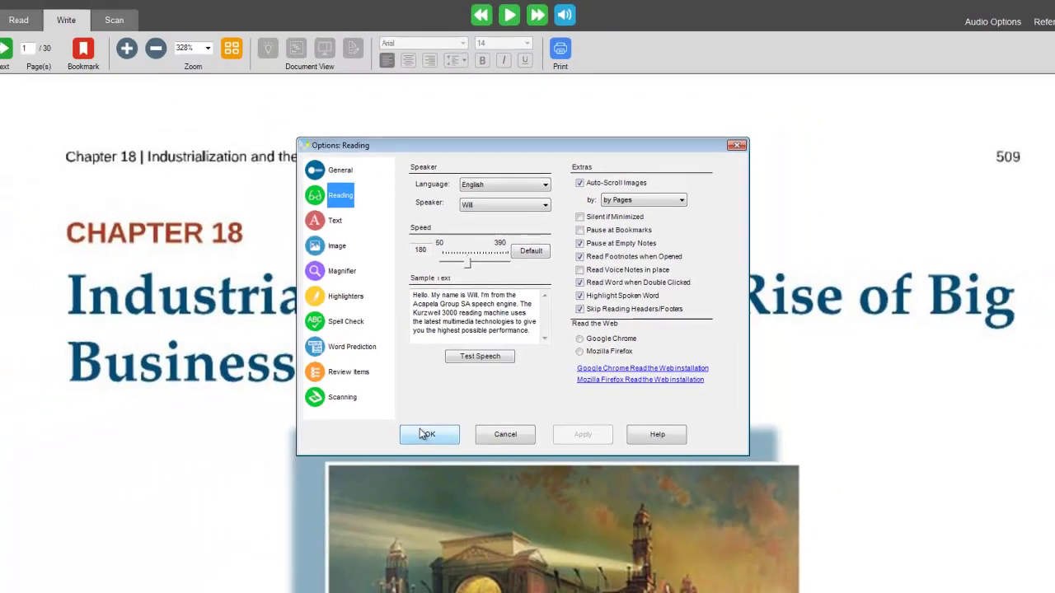
pyautogui.click(360, 506)
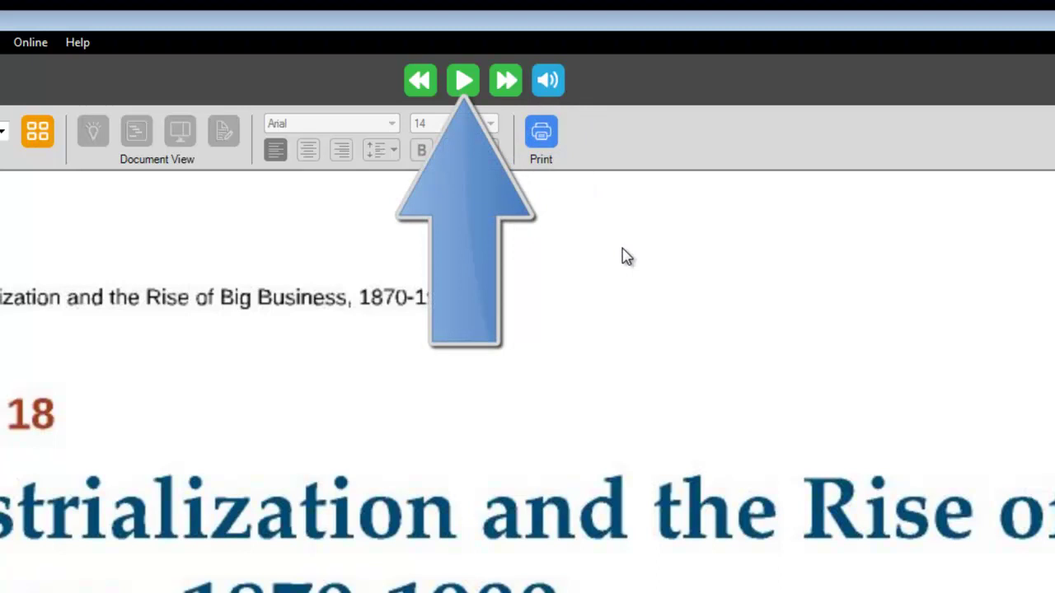
# - Start reading the document aloud and pause it
pyautogui.click(464, 91)
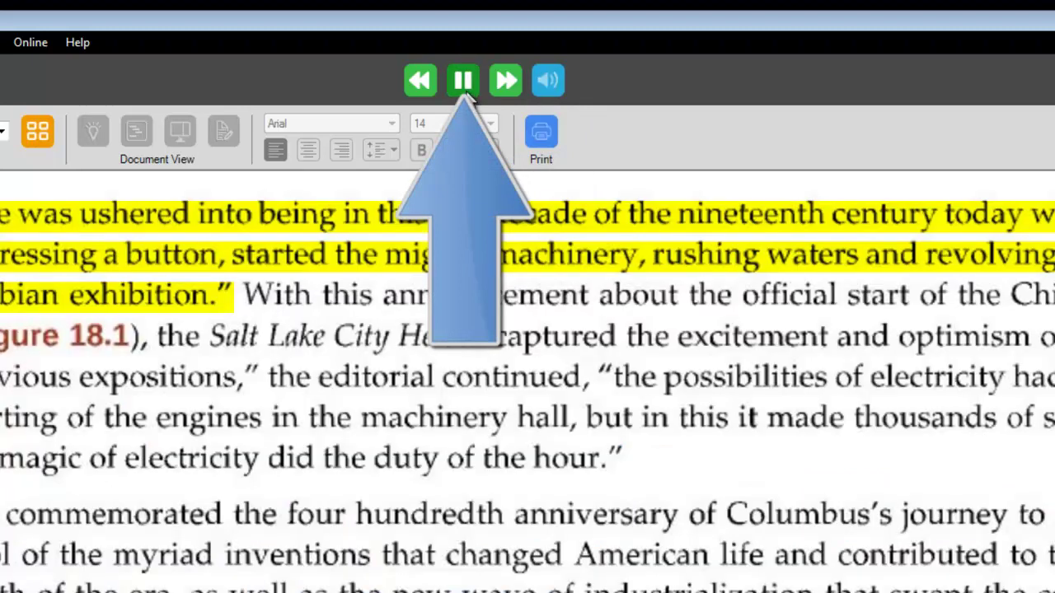
pyautogui.click(466, 93)
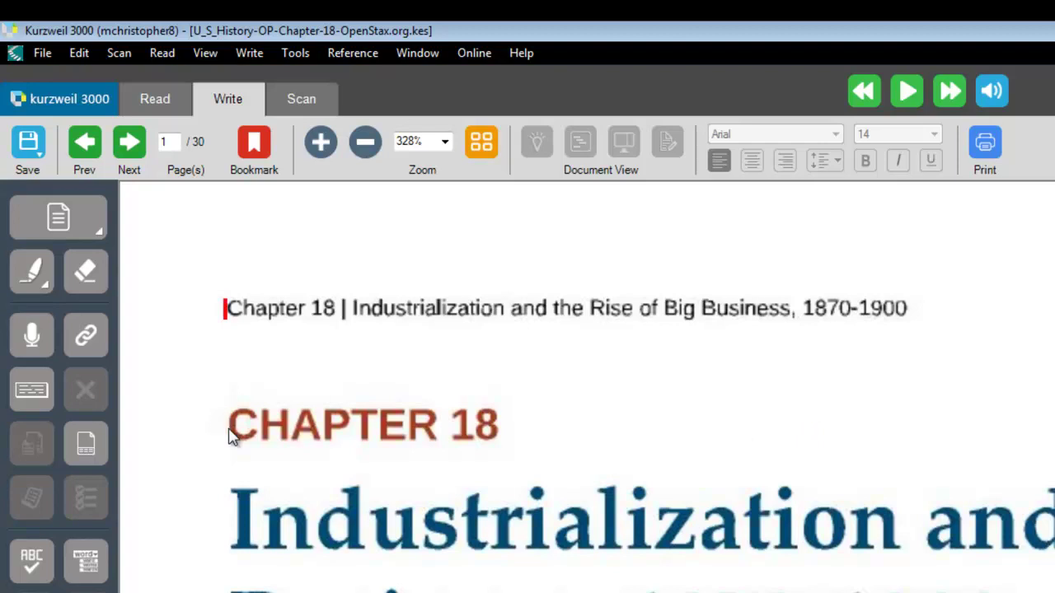
# - Read the page header aloud briefly, pause, and move the reading cursor down two lines past it
pyautogui.press('F3')
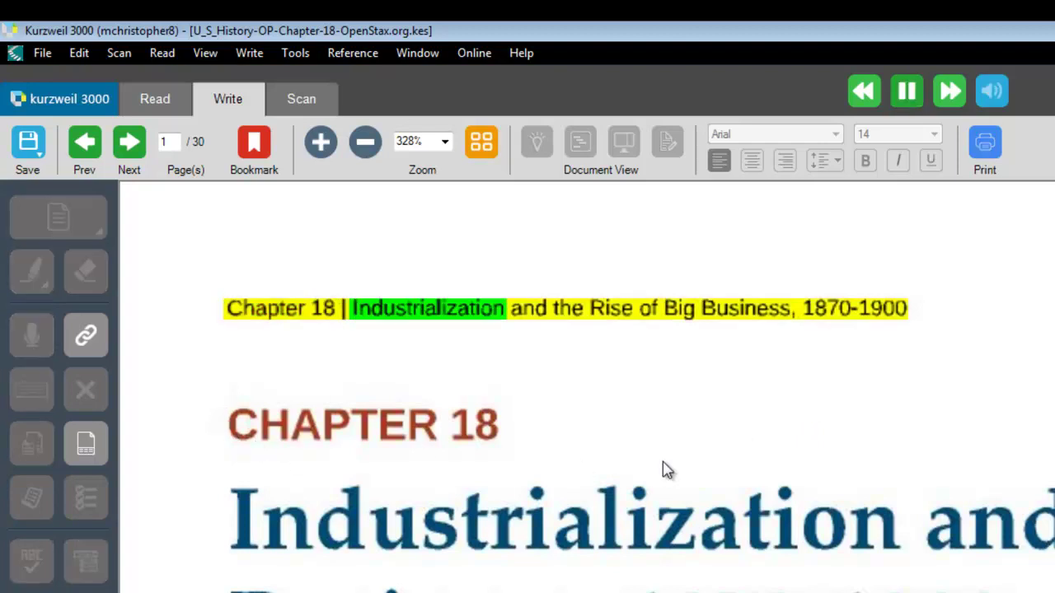
pyautogui.press('F3')
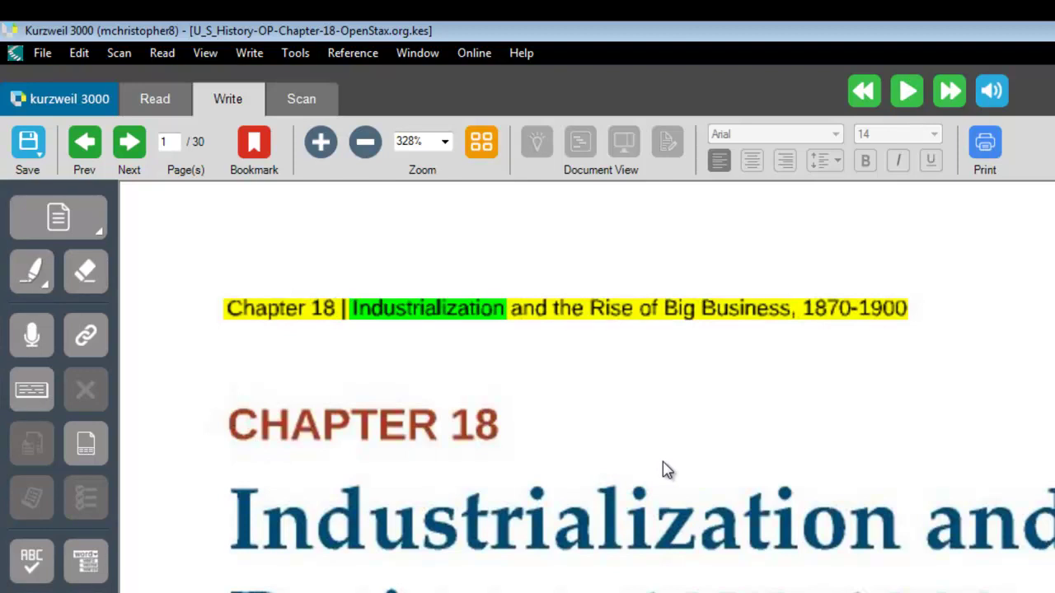
pyautogui.press('Down')
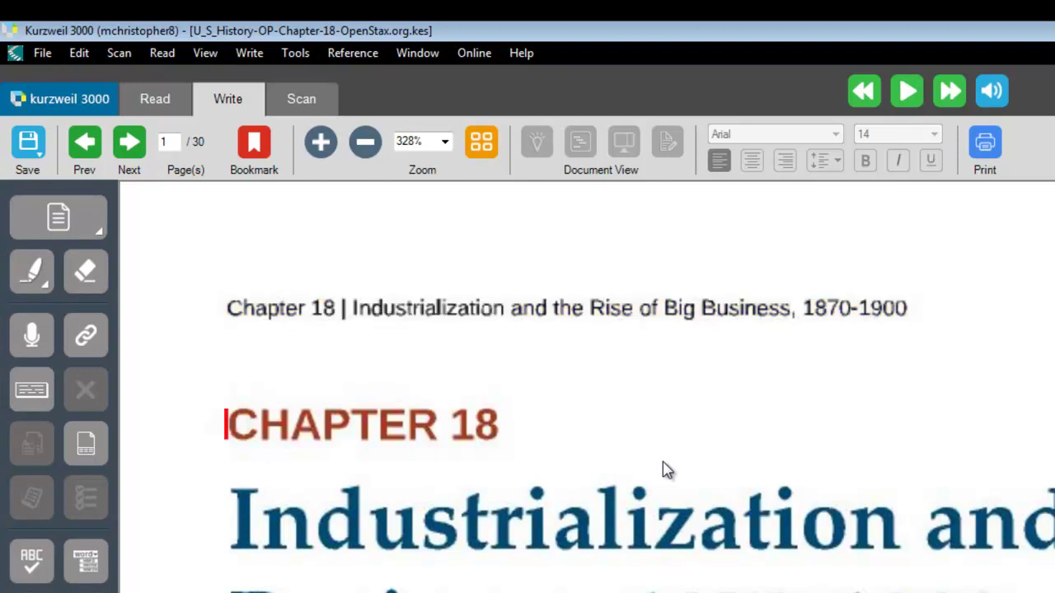
pyautogui.press('Down')
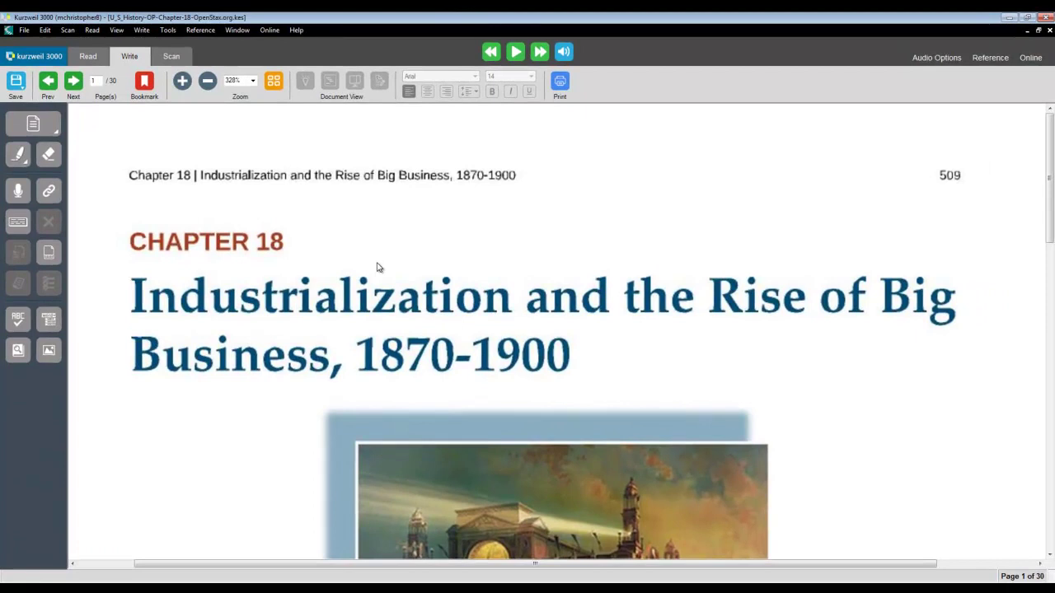
# - Start reading aloud from the first paragraph of the Introduction on page 1
pyautogui.moveTo(1047, 166); pyautogui.dragTo(1017, 405)
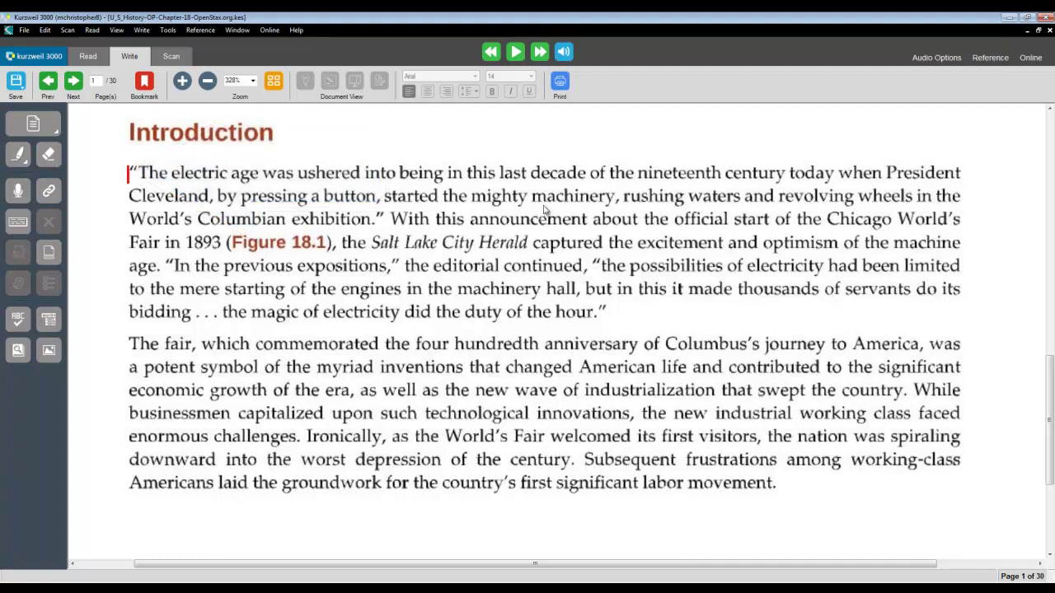
pyautogui.click(516, 52)
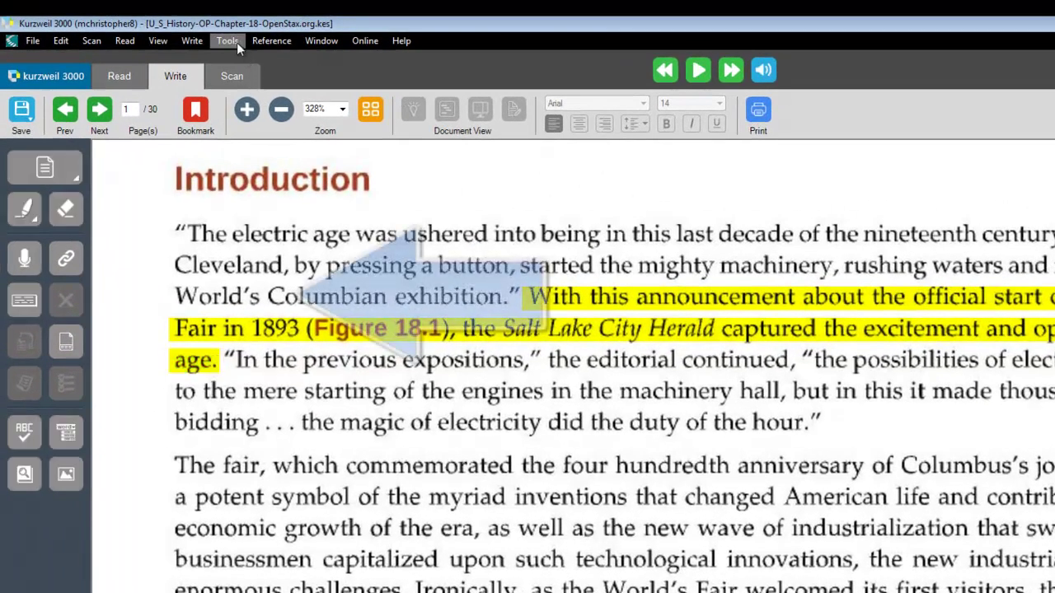
# - Review the Text options for highlighting colors, font and word spacing, and close them
pyautogui.click(189, 35)
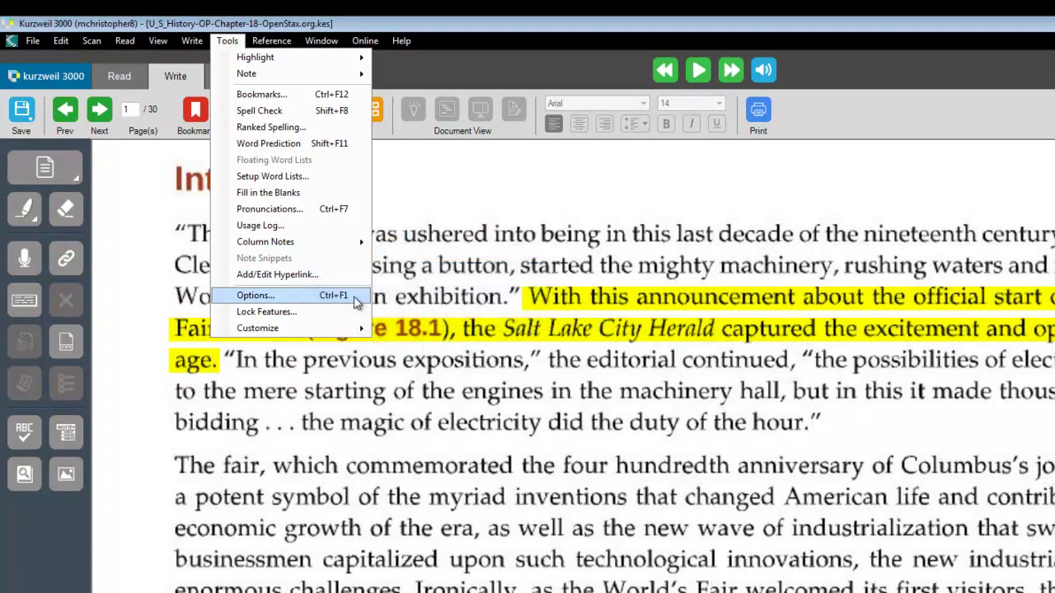
pyautogui.click(354, 302)
pyautogui.click(491, 310)
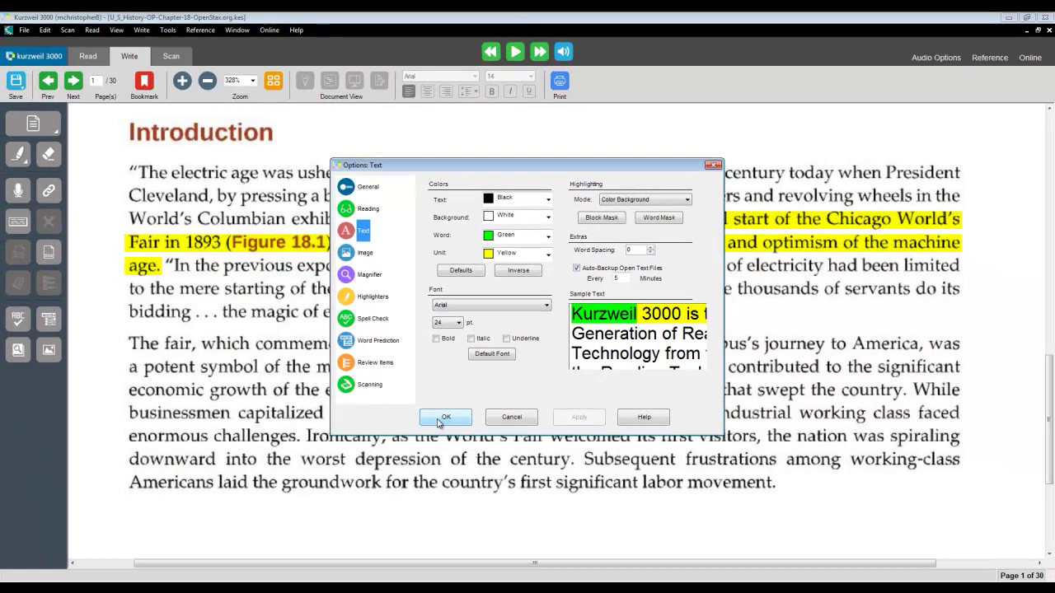
pyautogui.click(443, 418)
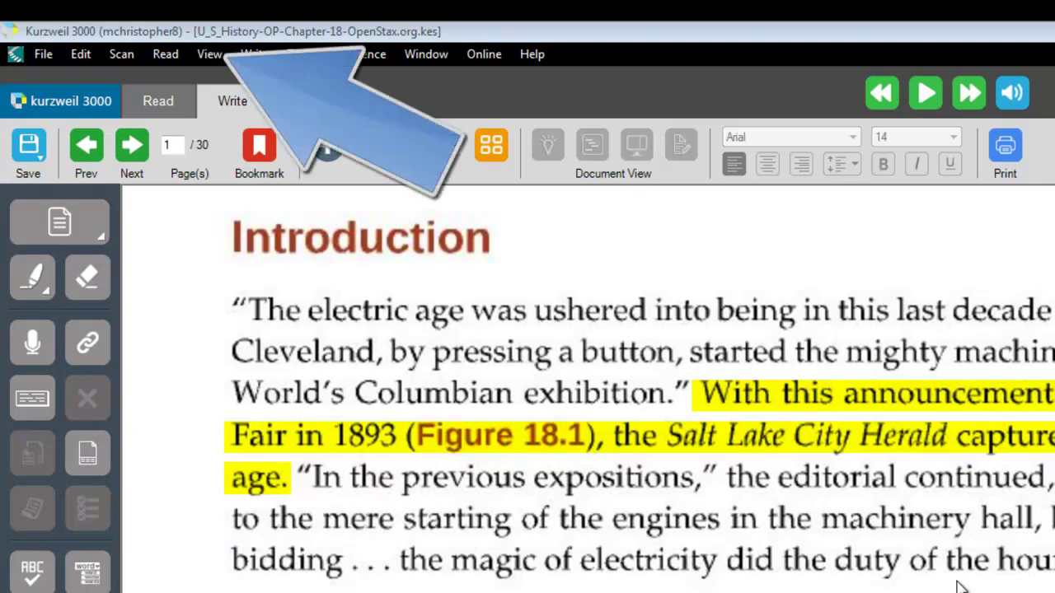
# - Turn on Magnify Spoken Word and place its window above the text, beside the reading controls
pyautogui.click(210, 54)
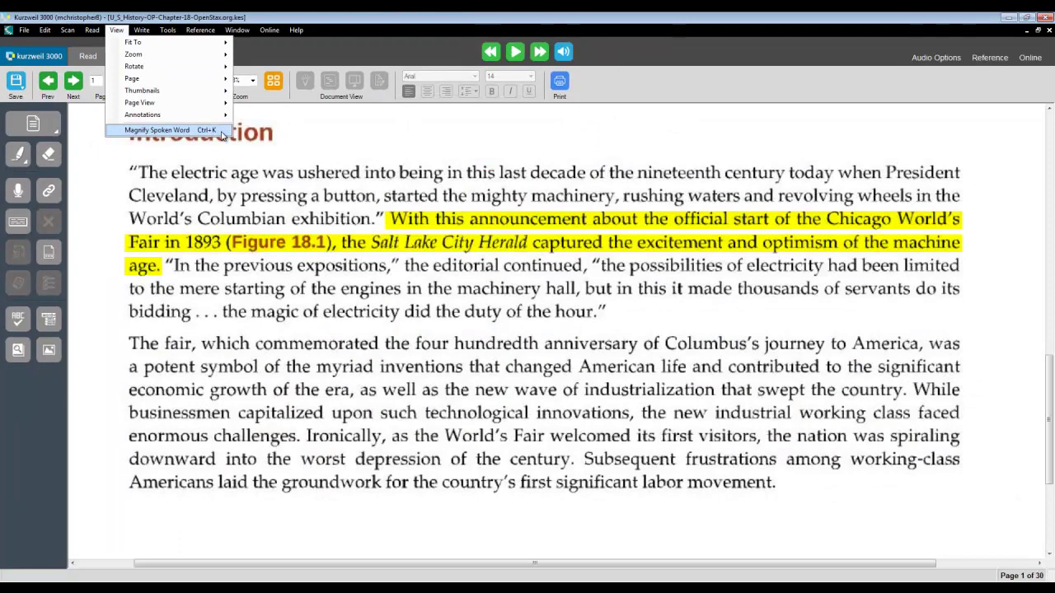
pyautogui.click(222, 131)
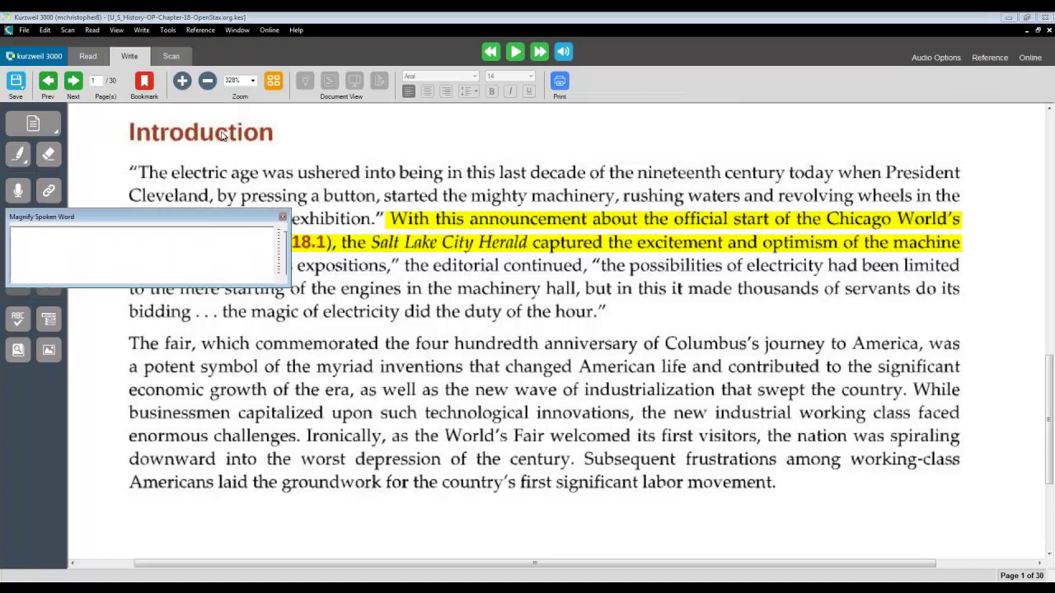
pyautogui.moveTo(177, 220); pyautogui.dragTo(738, 77)
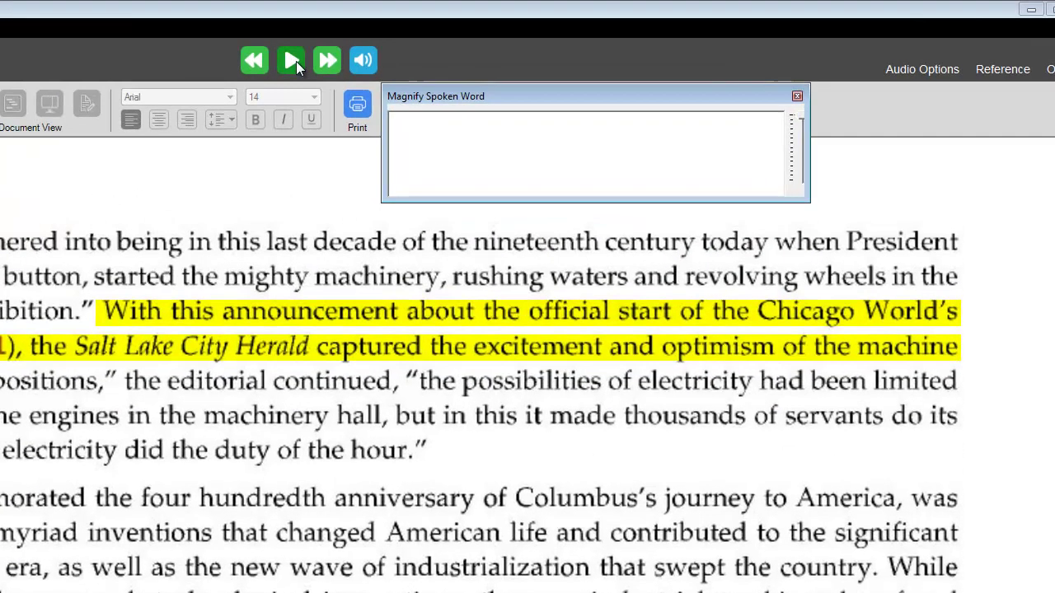
# - Read part of the Introduction with the spoken word magnified, pause, and enlarge the magnifier window
pyautogui.click(292, 61)
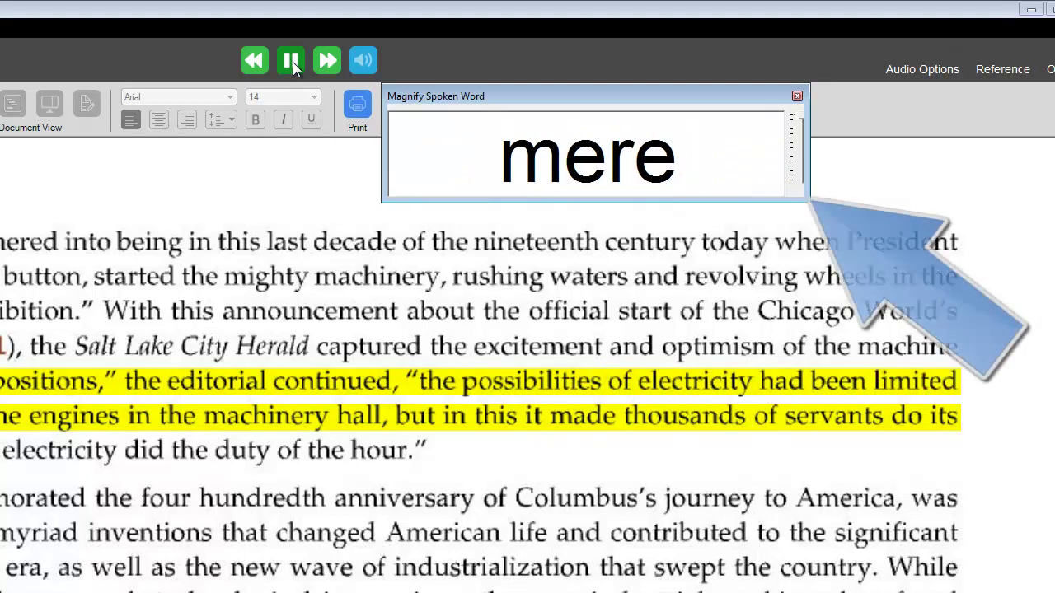
pyautogui.click(292, 61)
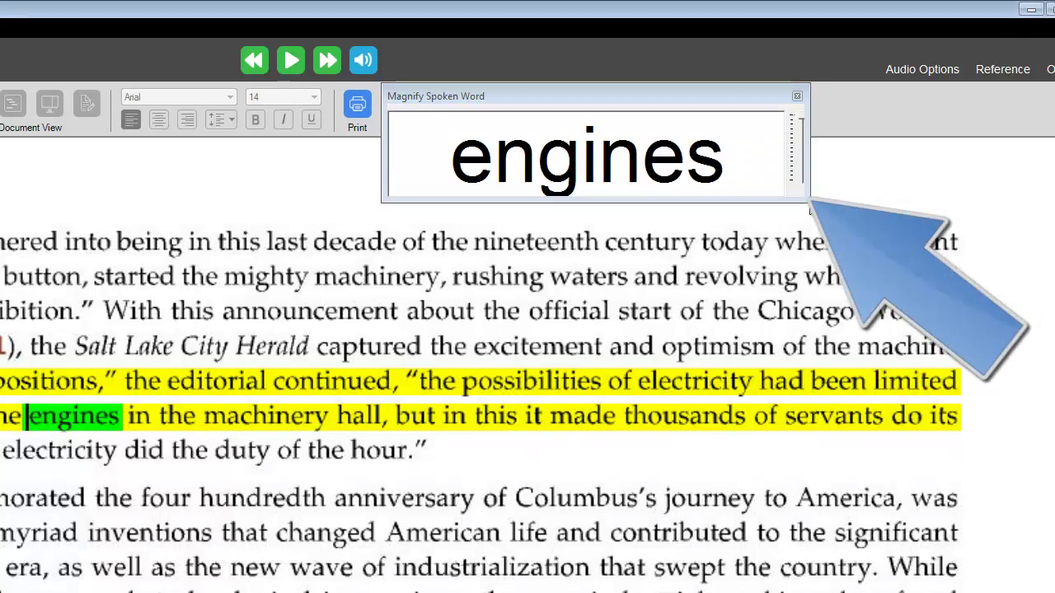
pyautogui.moveTo(808, 201); pyautogui.dragTo(1010, 319)
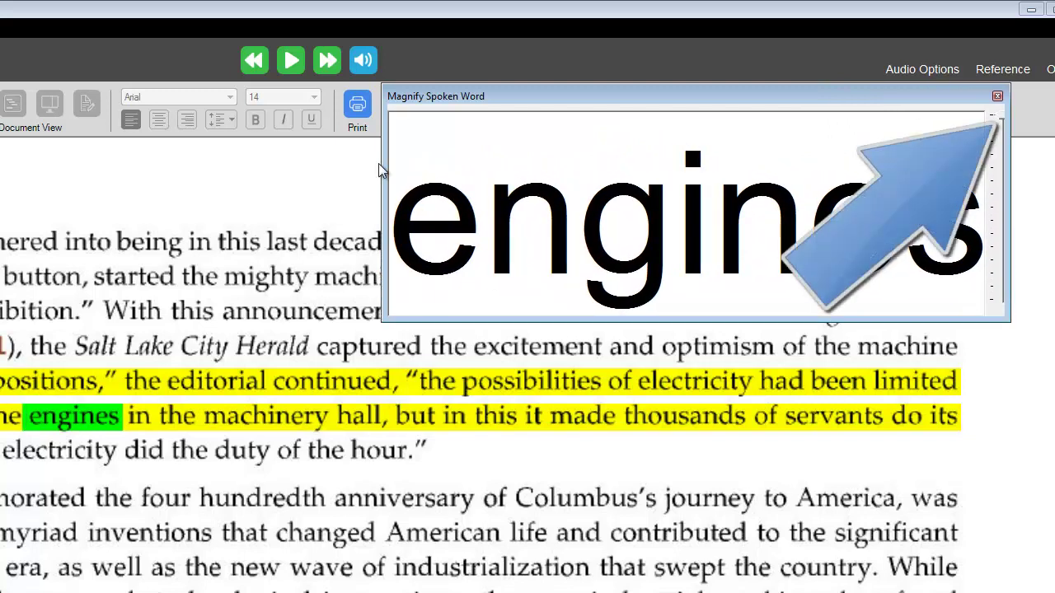
# - Resume and pause reading with the enlarged magnifier window, and try adjusting its text size
pyautogui.click(290, 59)
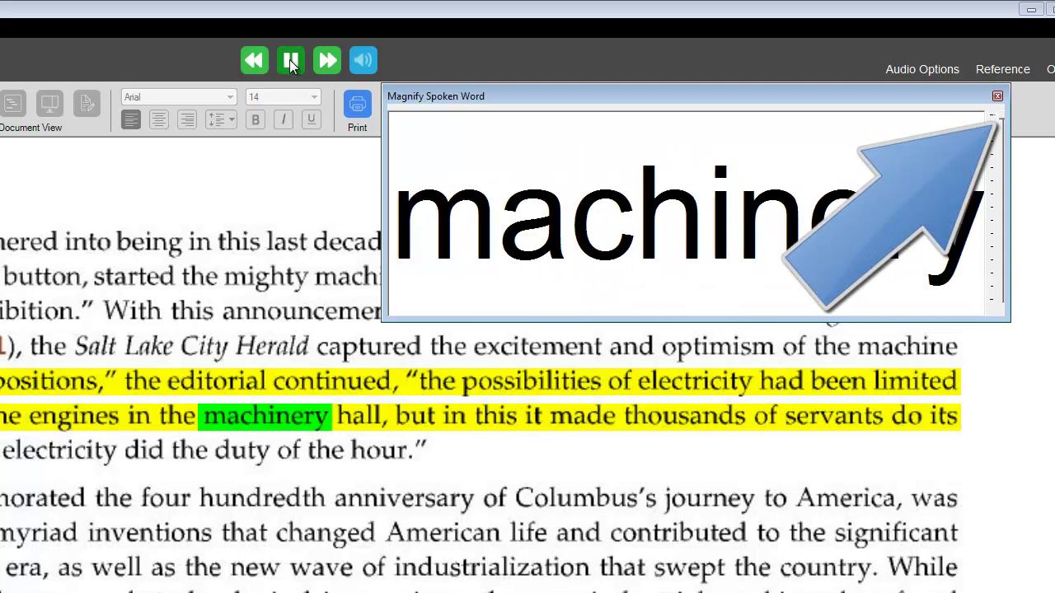
pyautogui.click(289, 59)
pyautogui.click(1000, 120)
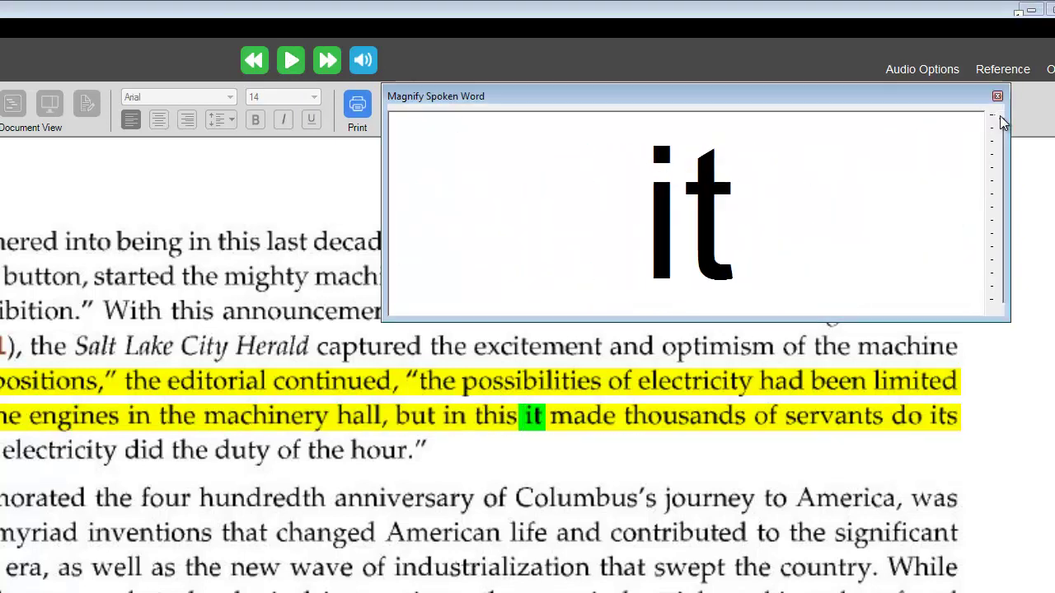
pyautogui.moveTo(1000, 119)
pyautogui.mouseDown()
pyautogui.moveTo(1000, 305)
pyautogui.moveTo(1000, 119)
pyautogui.mouseUp()
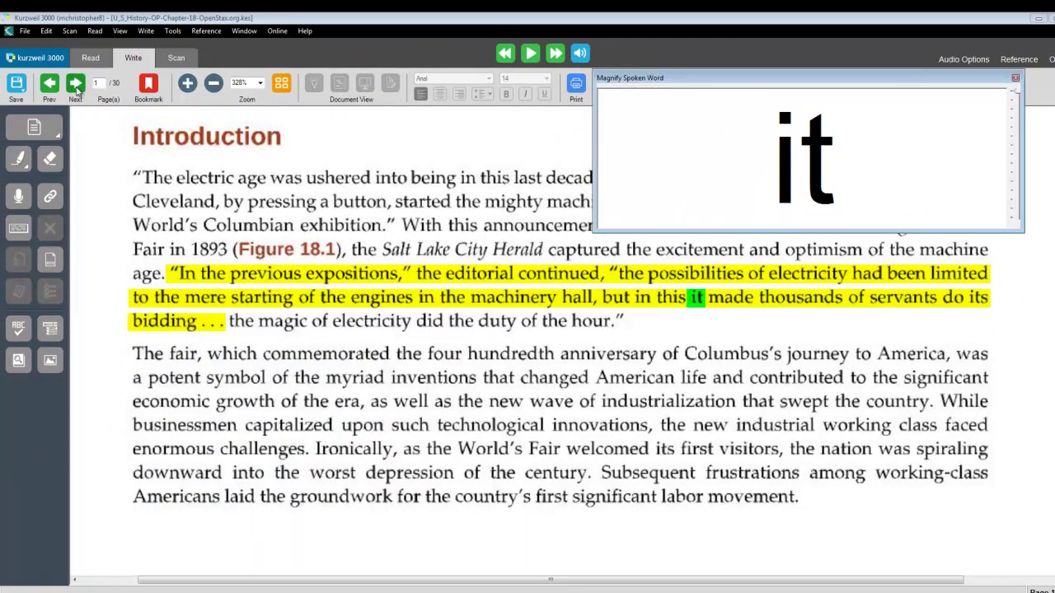
# - Open the Magnifier options for text color, background and font
pyautogui.click(172, 30)
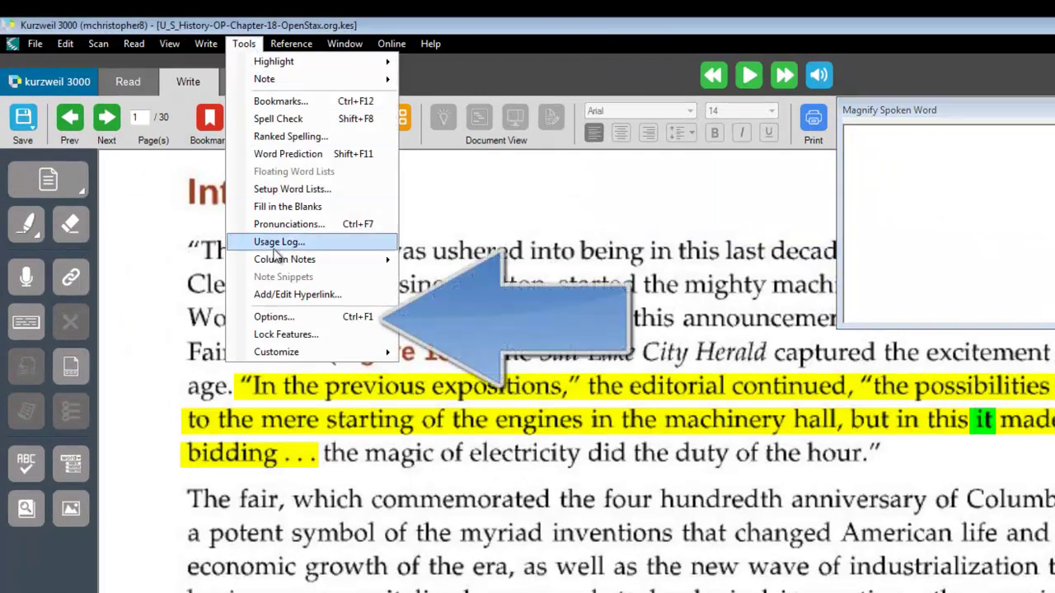
pyautogui.click(276, 317)
pyautogui.click(344, 311)
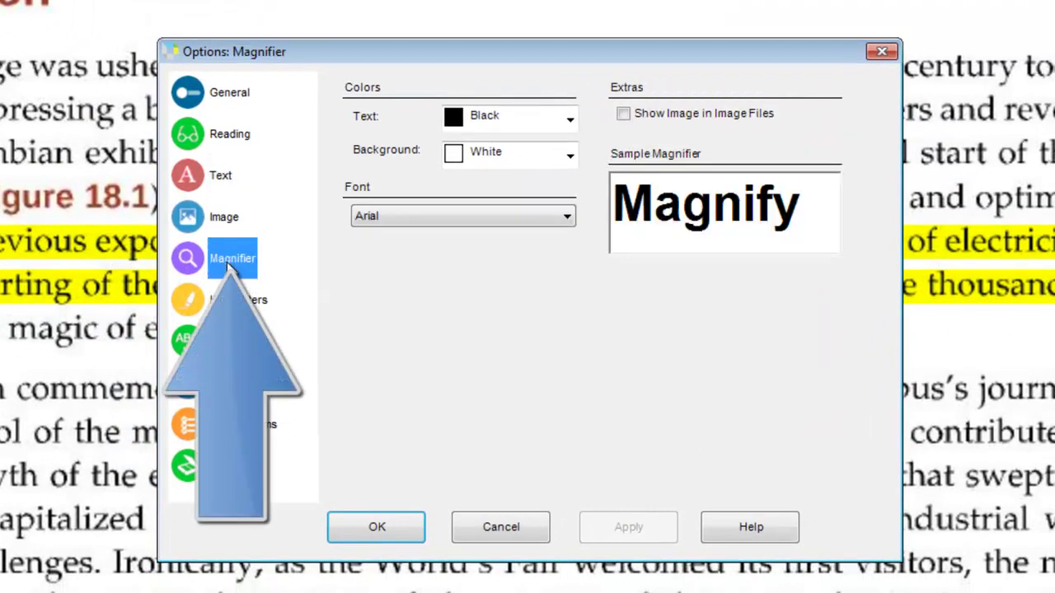